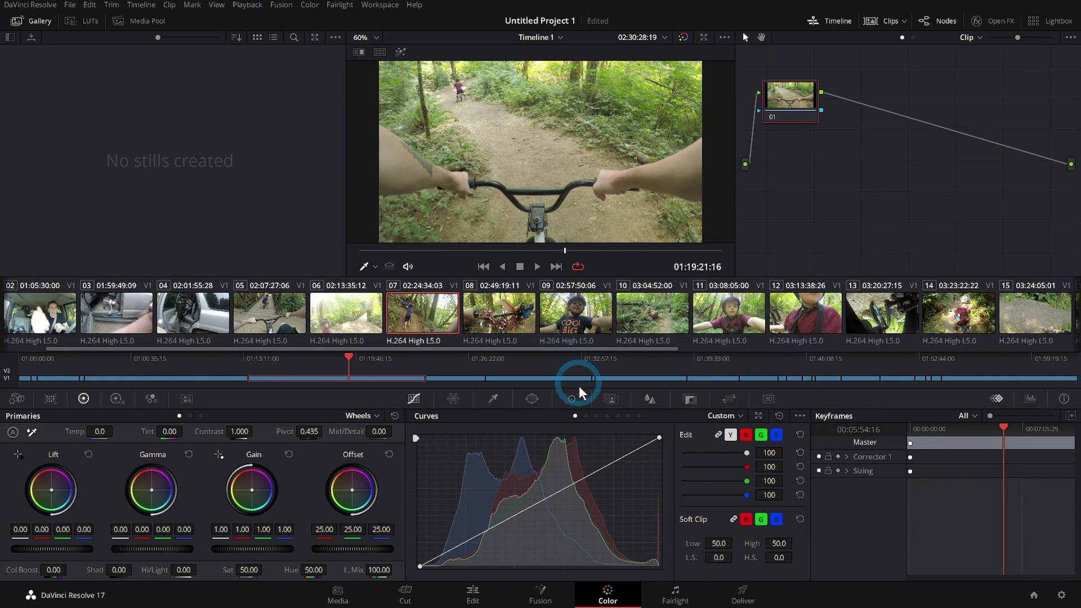
- Jump to 01:35:41:23 on the Edit page, then load clip 11 on the Color page
click(472, 596)
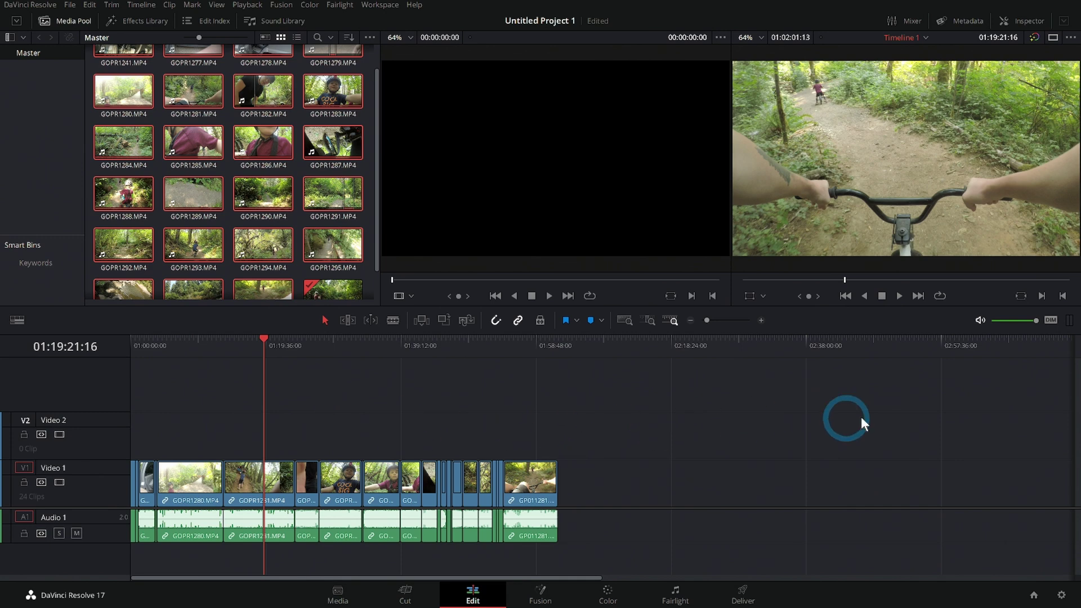
click(377, 353)
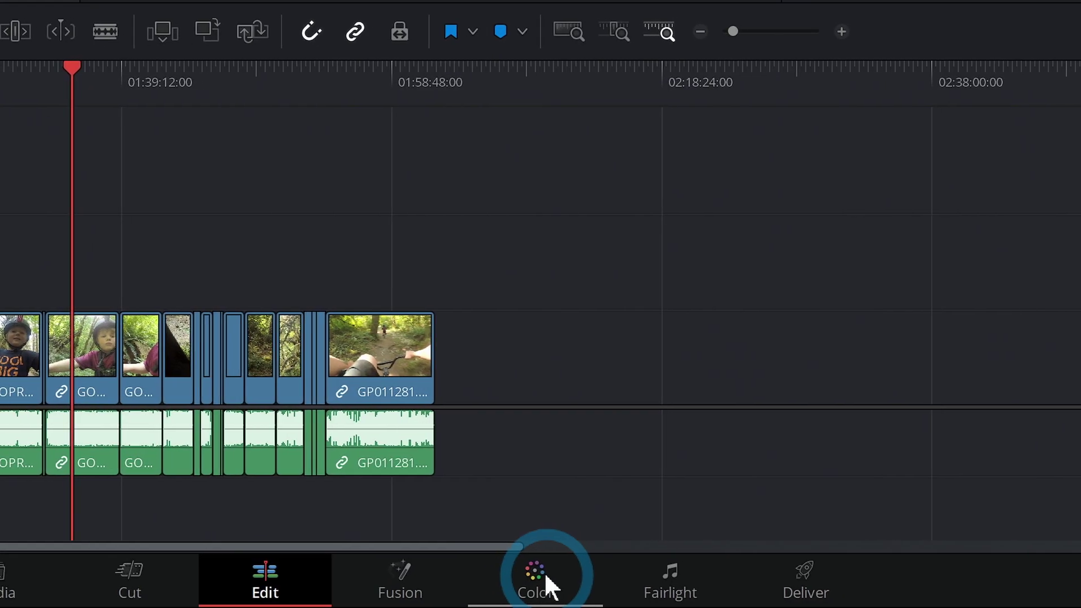
click(539, 572)
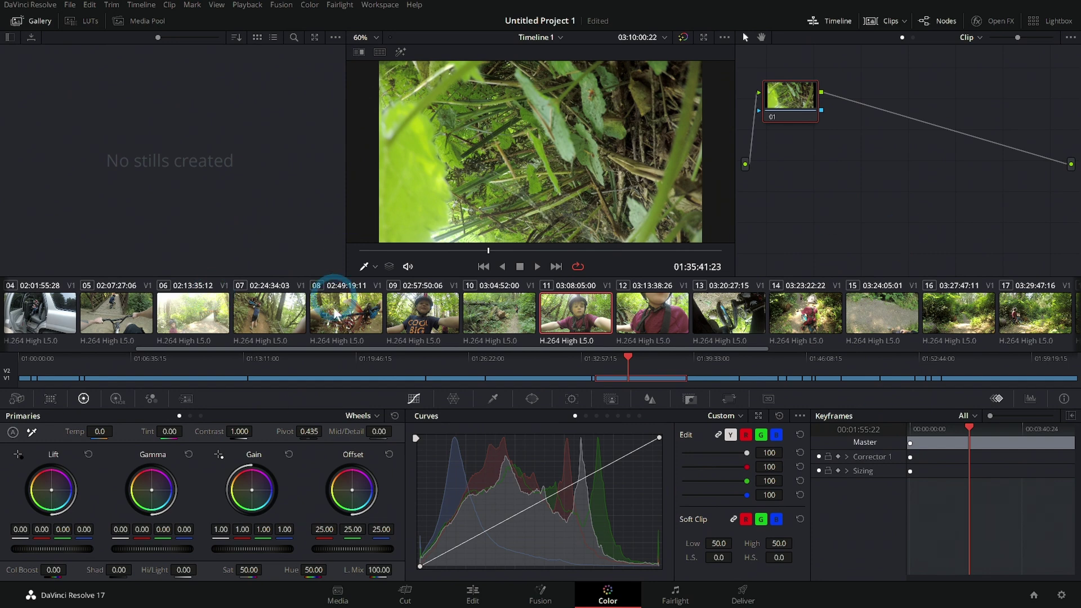
click(512, 327)
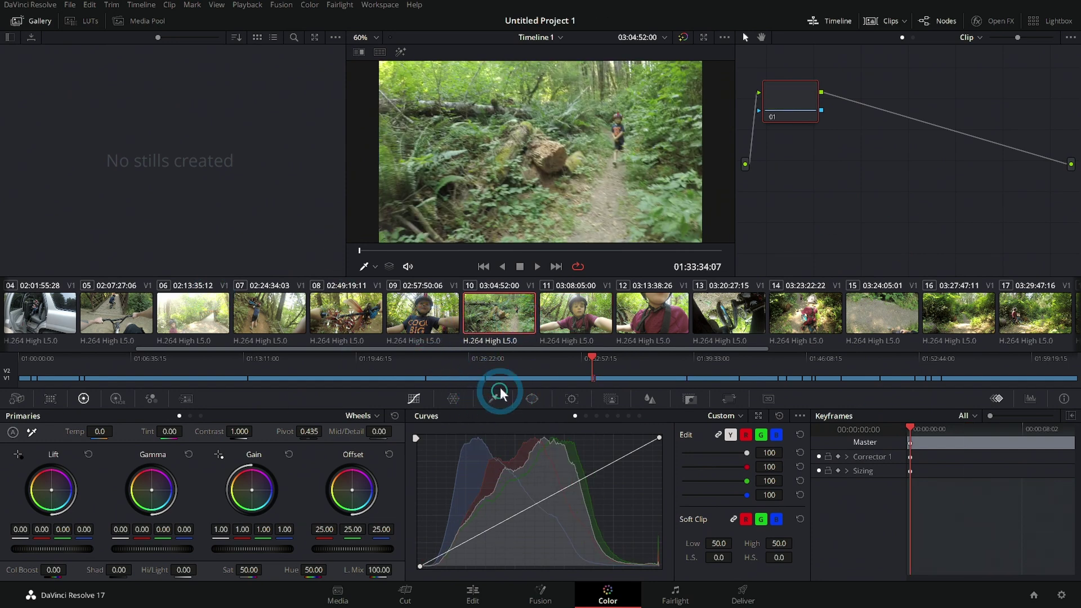
click(570, 329)
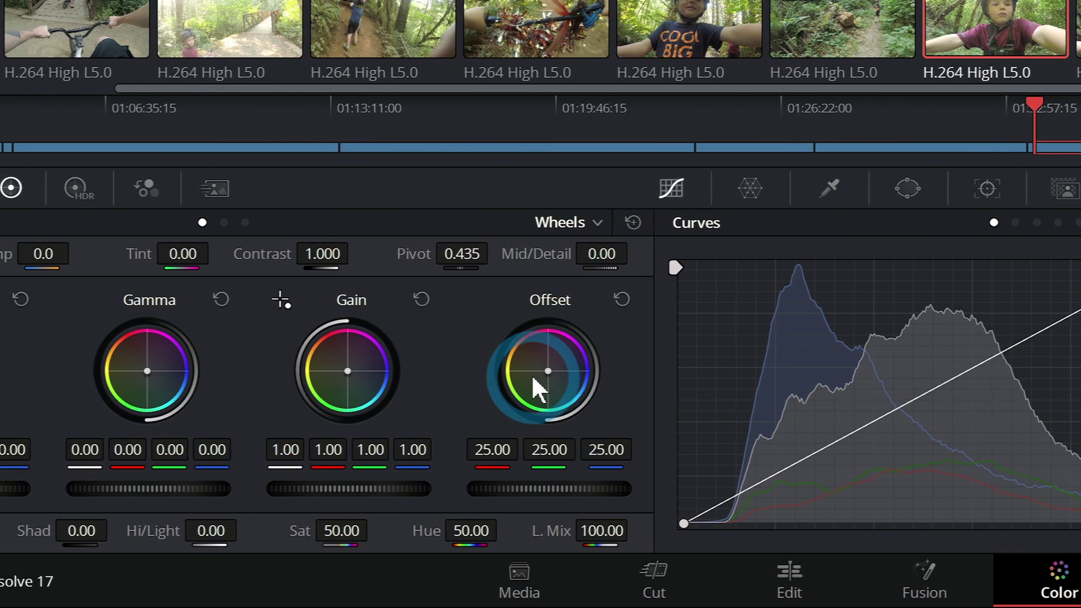
drag(539, 369, 698, 202)
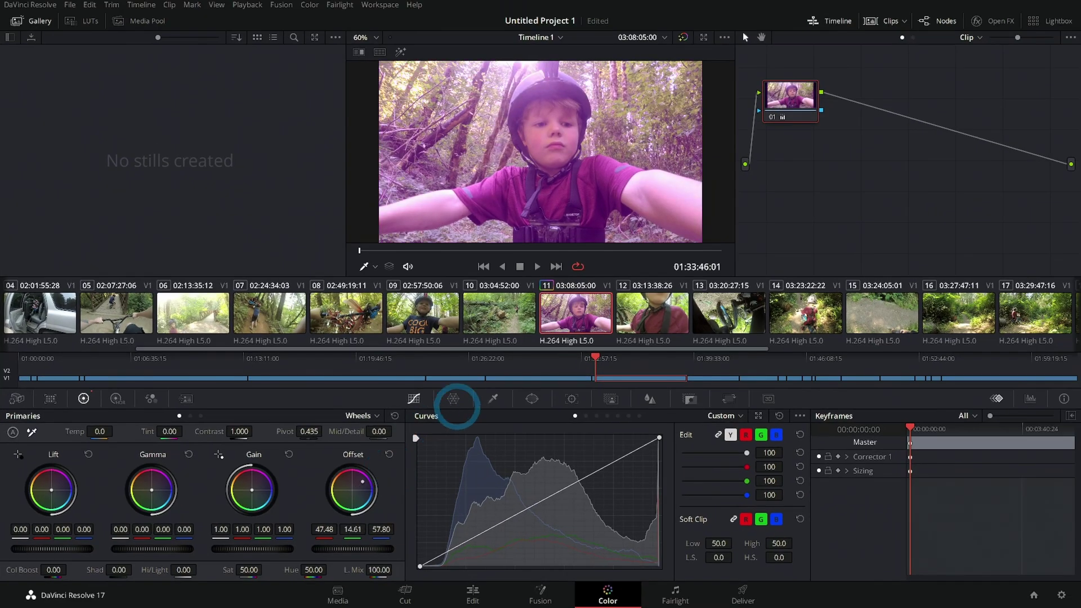
drag(373, 479, 360, 496)
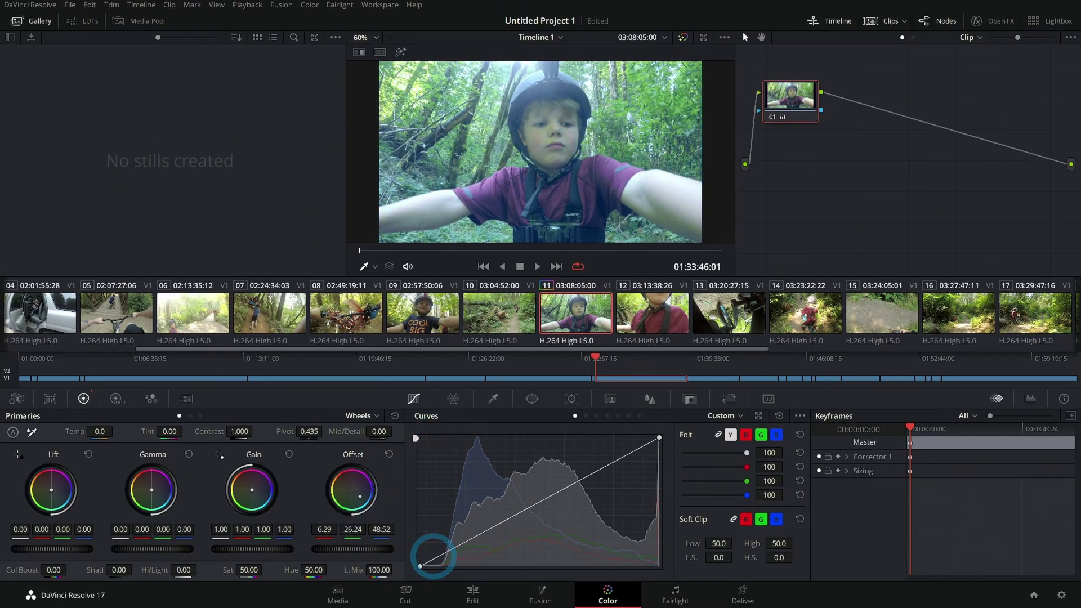
drag(433, 556, 169, 390)
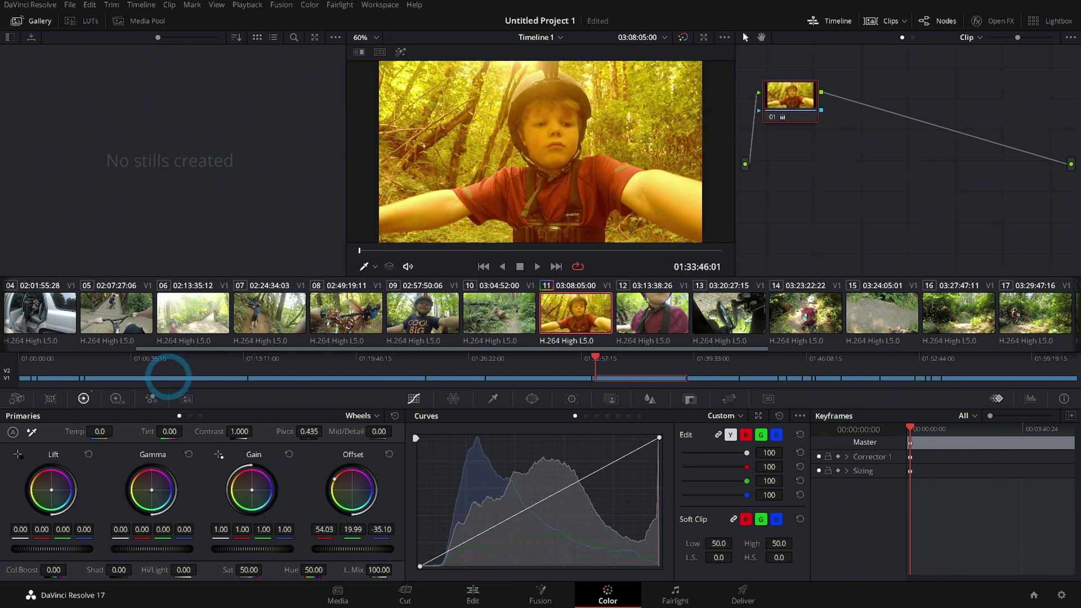
double_click(379, 482)
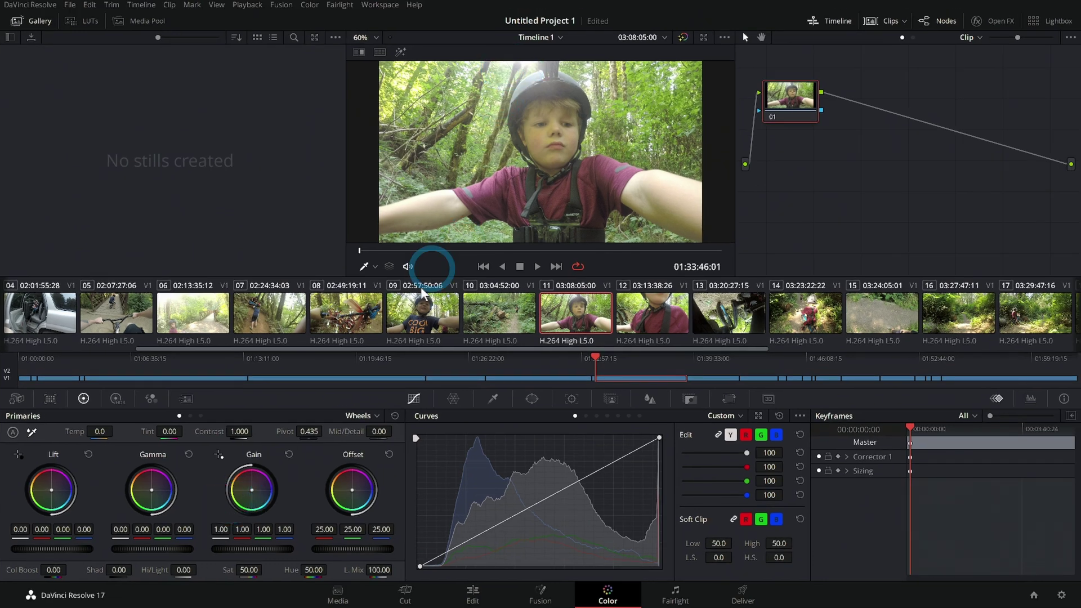
drag(254, 495, 273, 499)
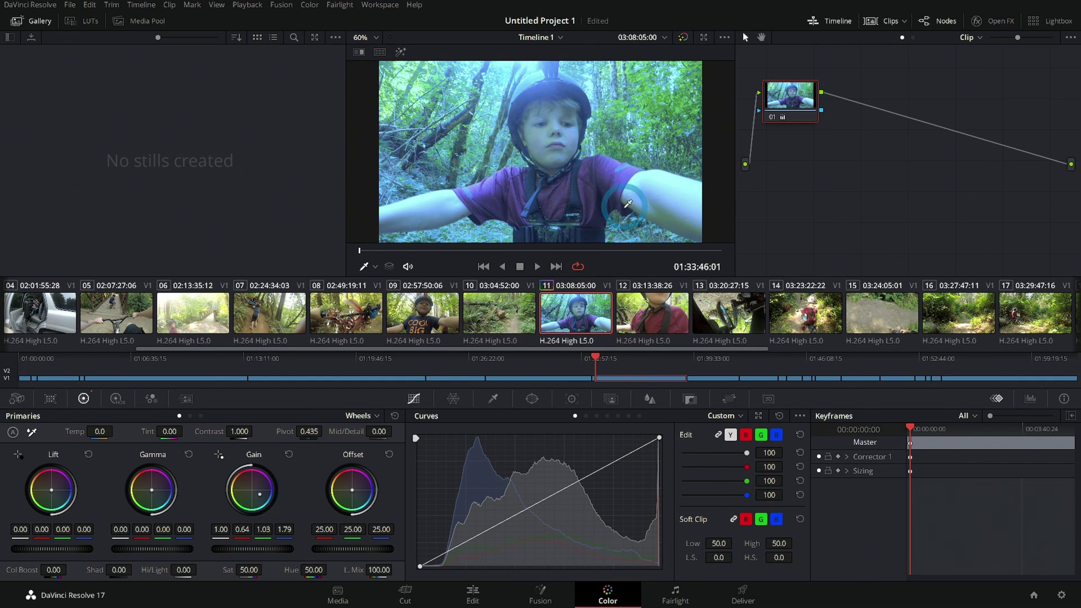
click(288, 455)
drag(152, 489, 164, 498)
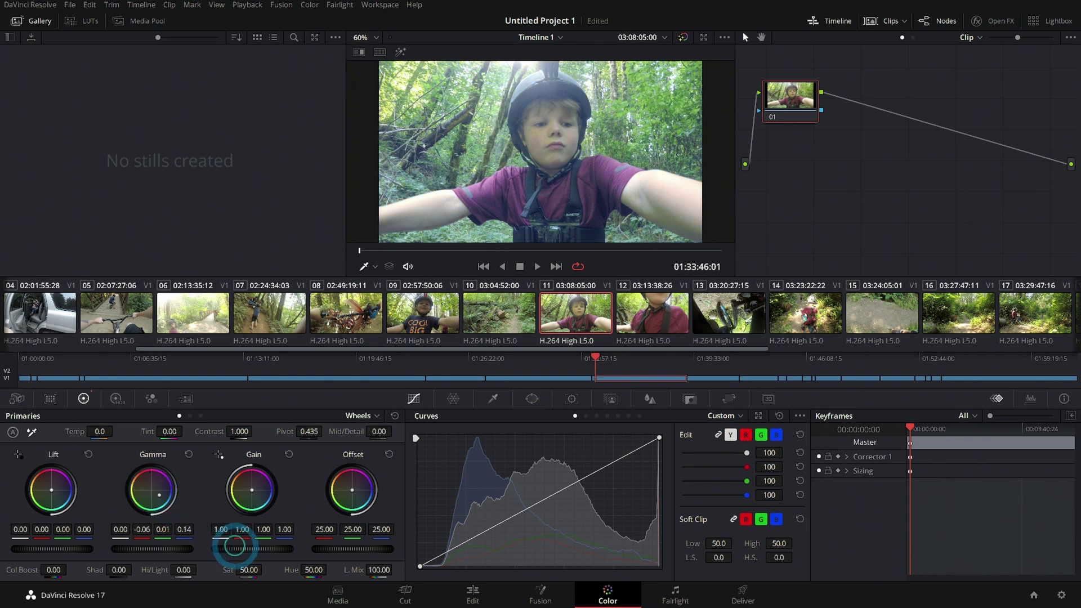
drag(49, 489, 98, 524)
key(ctrl+z)
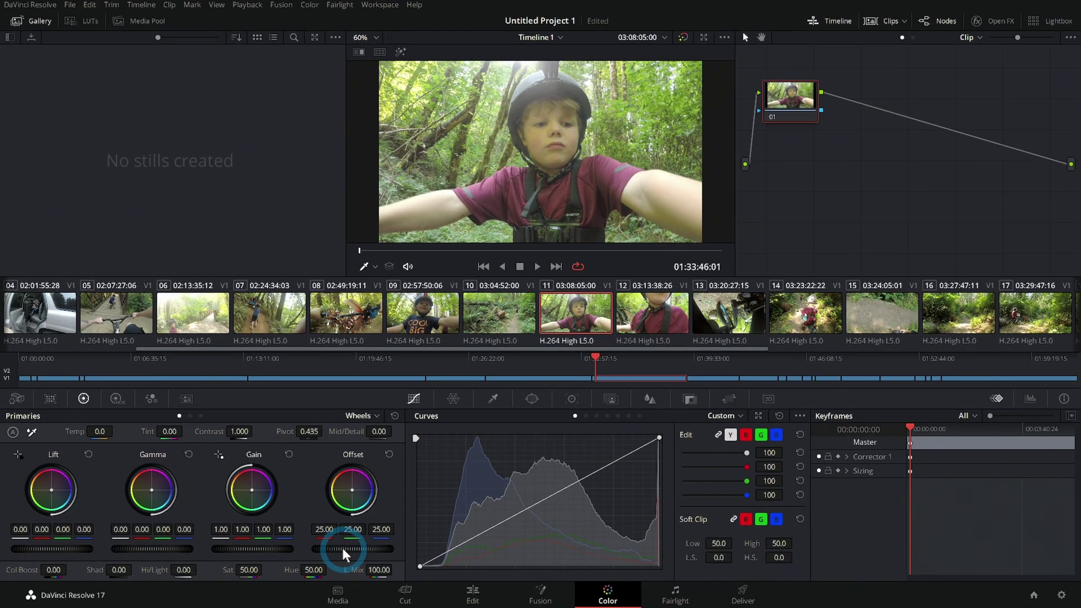
drag(342, 549, 466, 547)
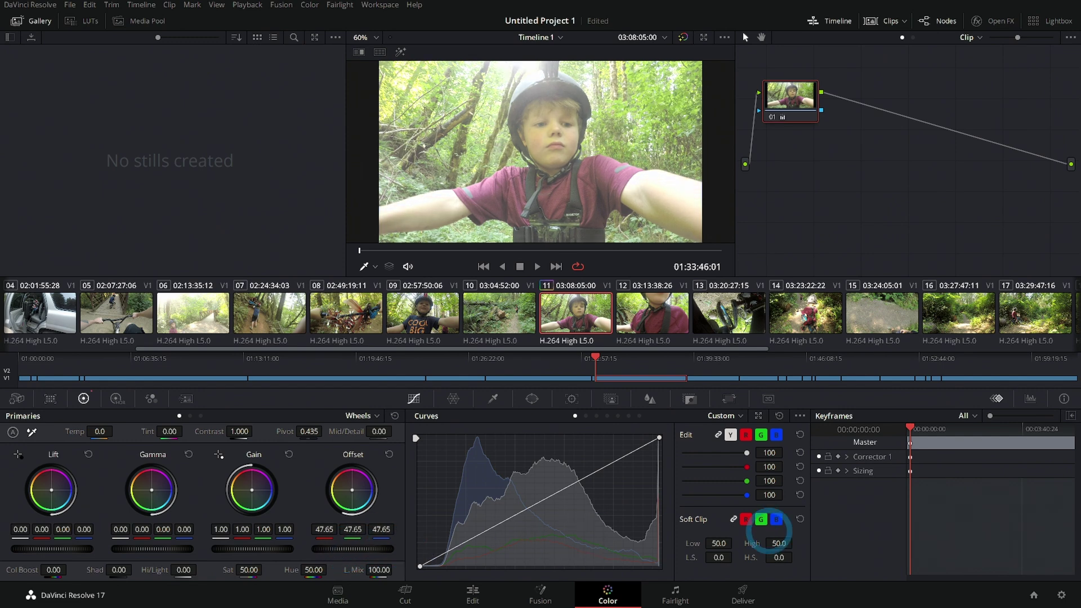
drag(962, 521, 402, 563)
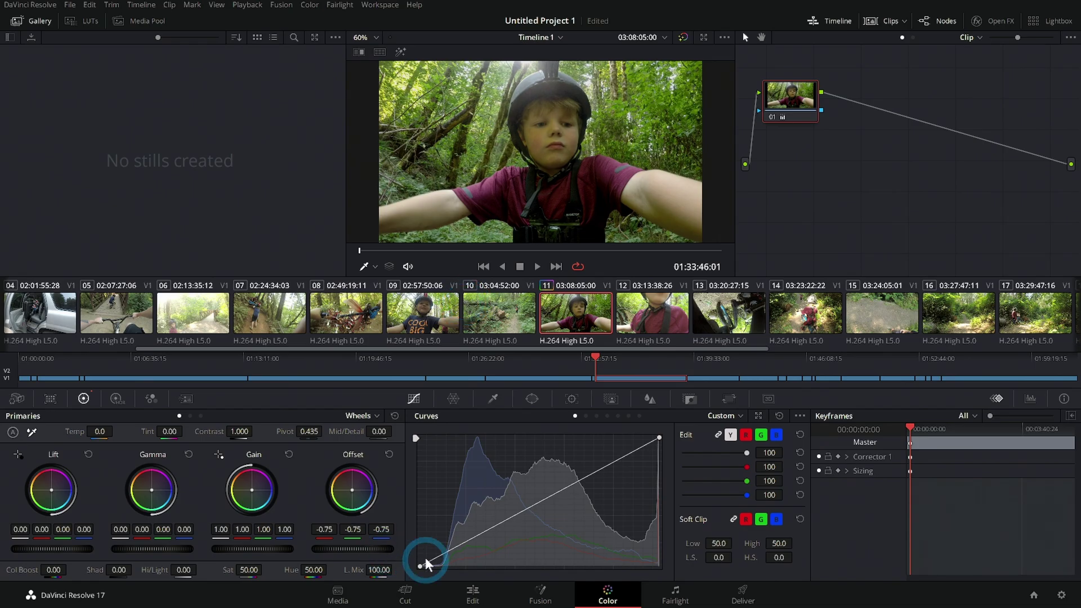
click(384, 452)
mouse_move(284, 548)
mouse_down()
mouse_move(622, 548)
mouse_move(241, 557)
mouse_move(373, 559)
mouse_move(297, 544)
mouse_up()
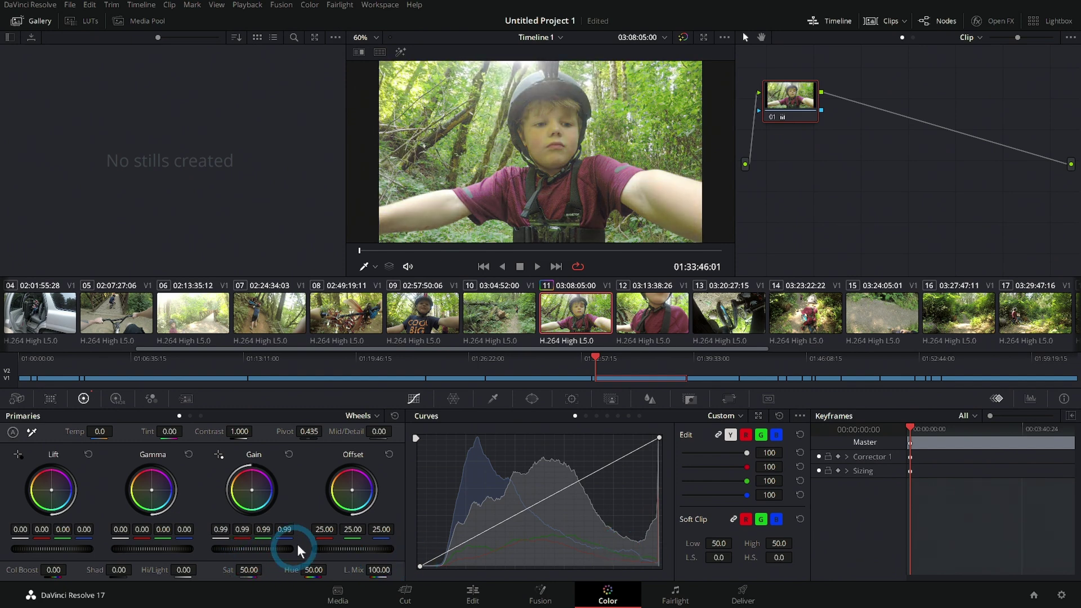
click(290, 452)
mouse_move(169, 549)
mouse_down()
mouse_move(246, 550)
mouse_move(185, 548)
mouse_up()
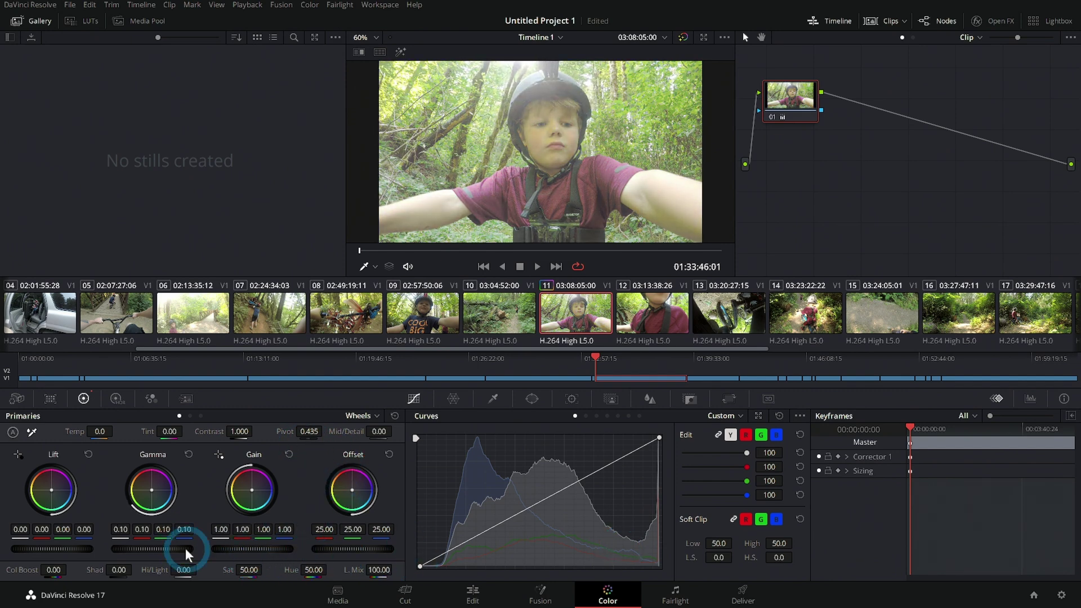
click(188, 453)
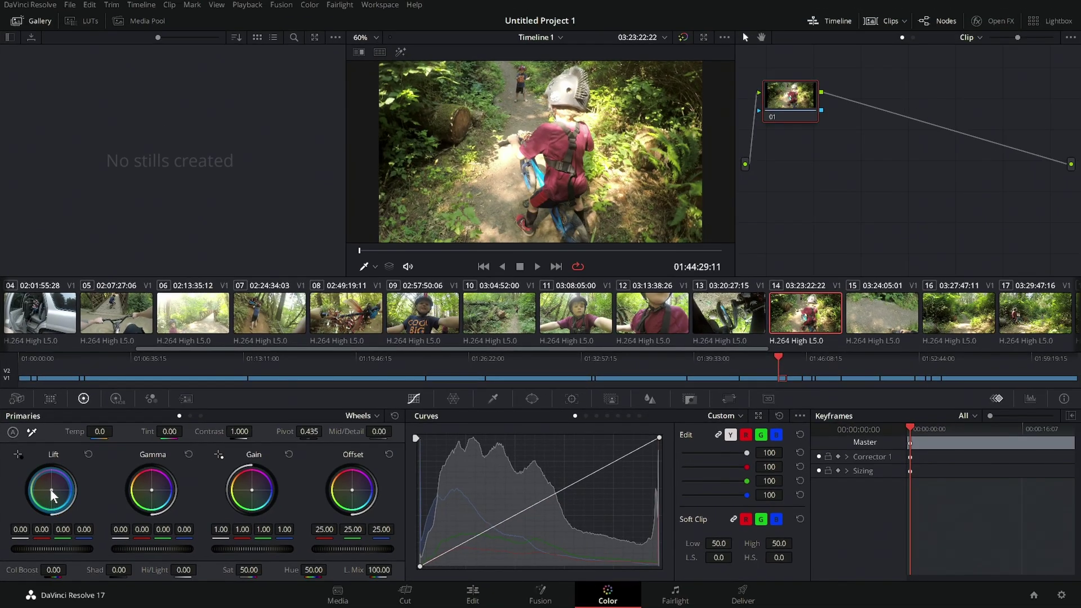
- Tint clip 14's shadows slightly toward blue, then compare it with the grade bypassed and restored
drag(52, 491, 70, 505)
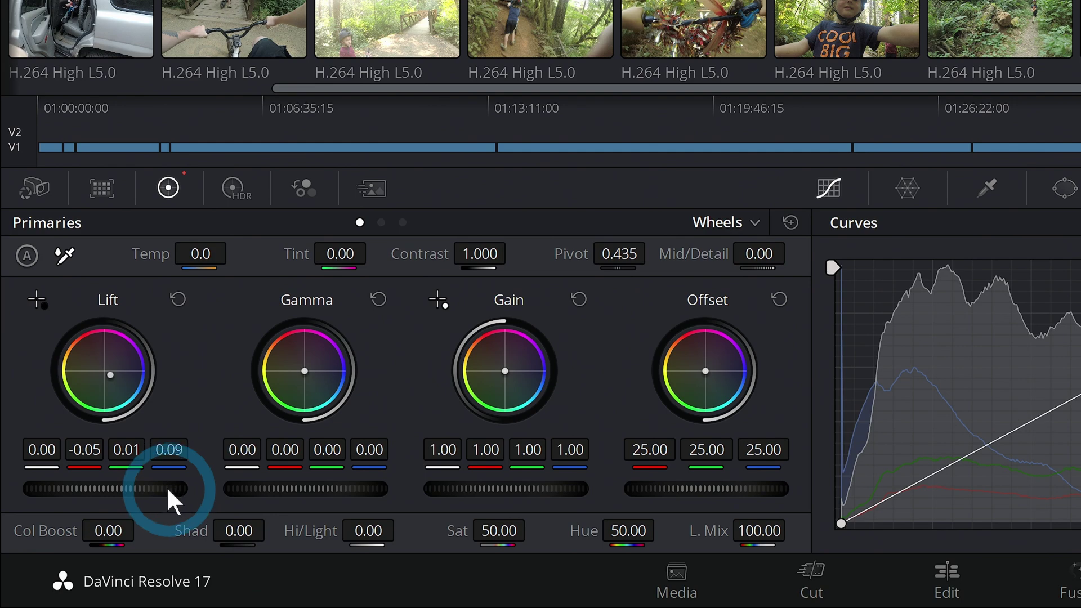
drag(168, 488, 51, 489)
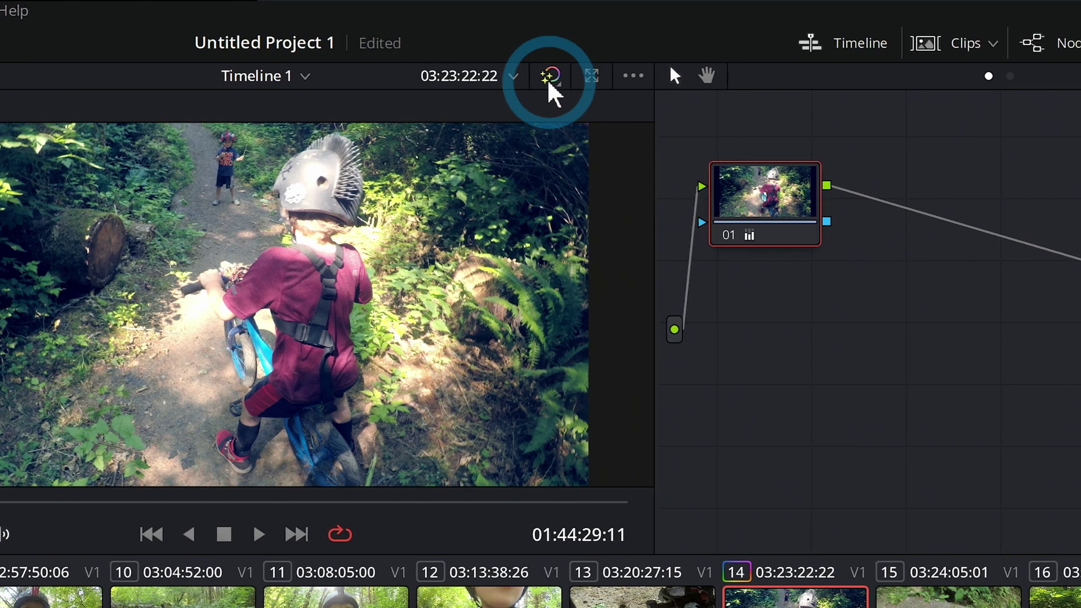
click(549, 83)
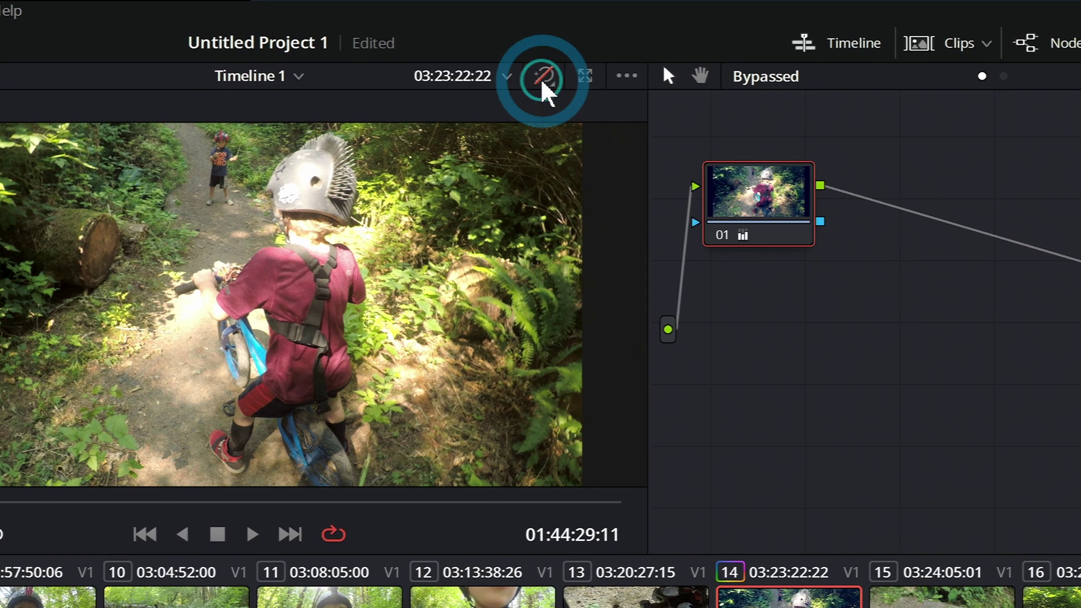
click(549, 82)
click(542, 83)
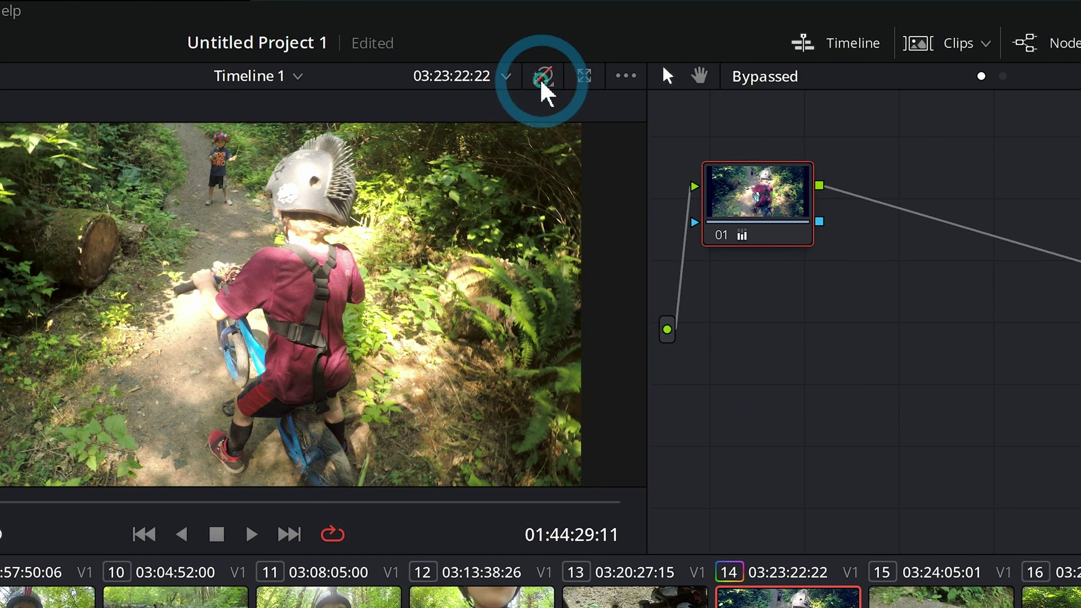
click(542, 83)
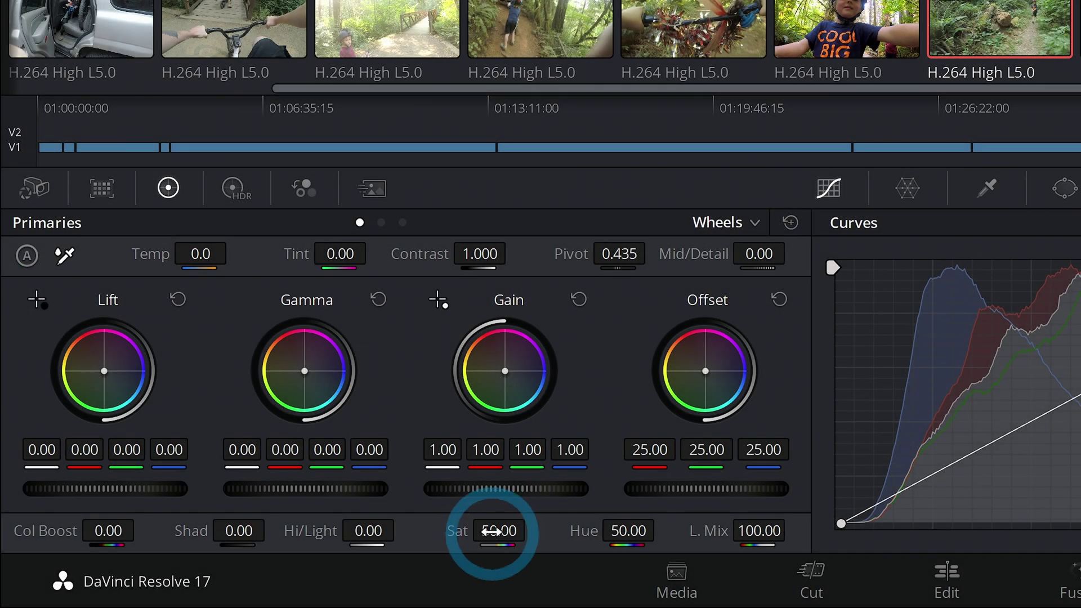
drag(491, 530, 530, 530)
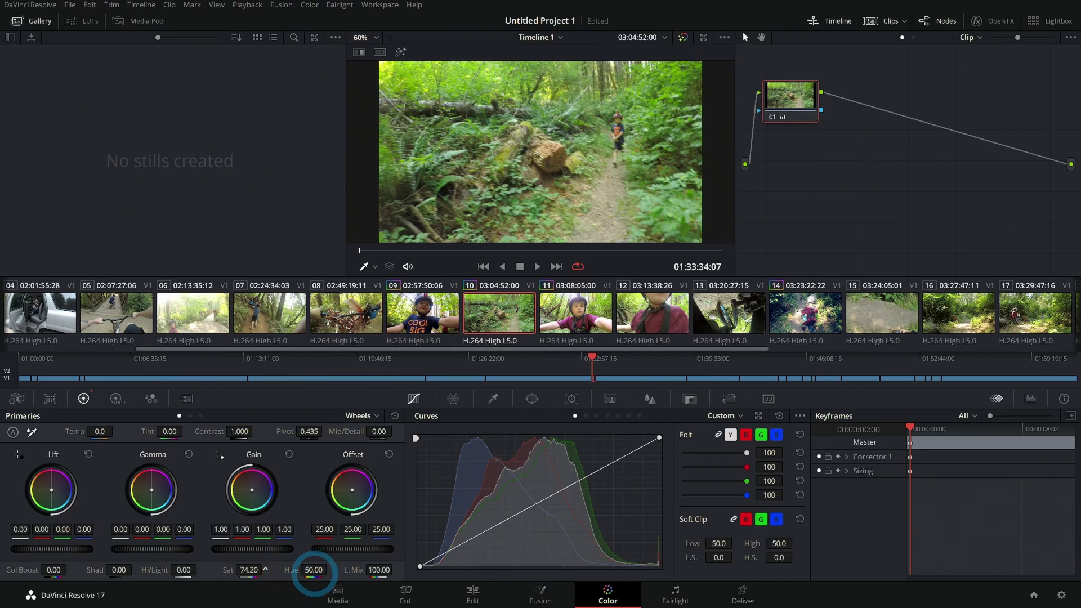
double_click(225, 570)
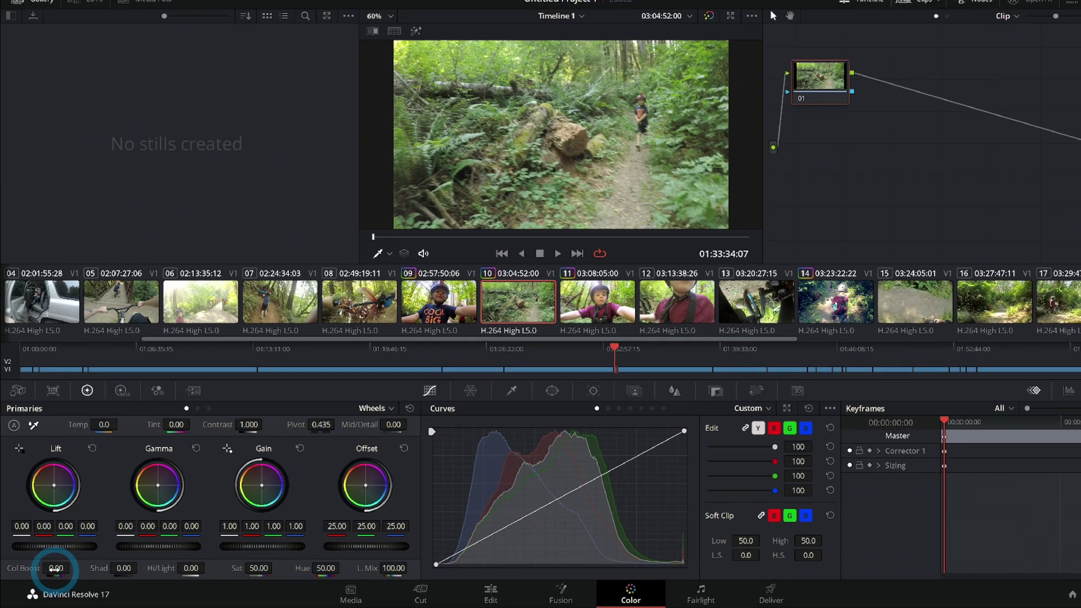
drag(104, 533, 205, 518)
drag(103, 563, 99, 563)
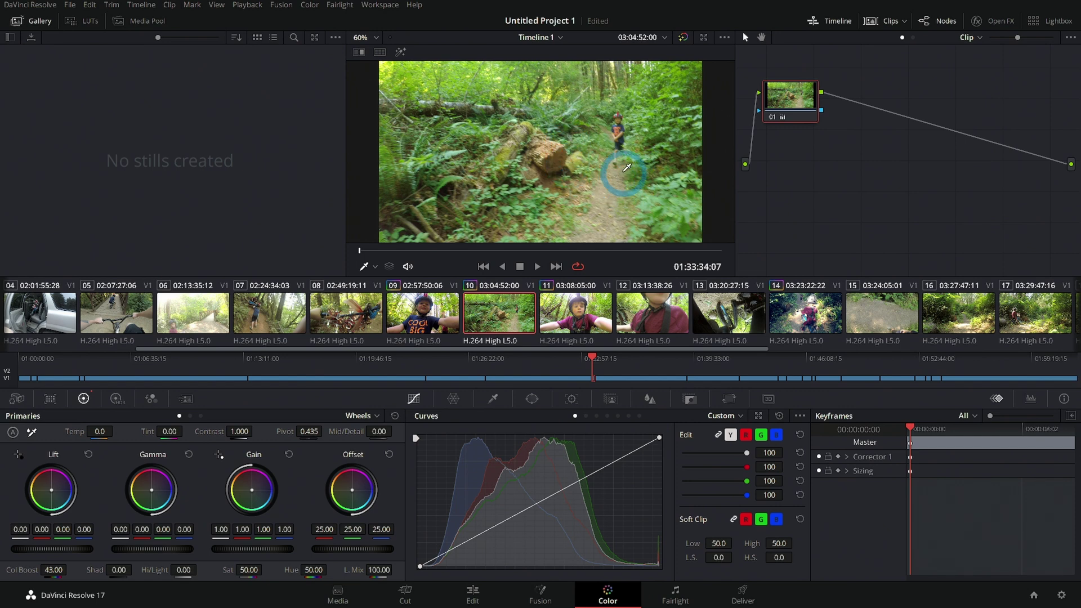
double_click(39, 570)
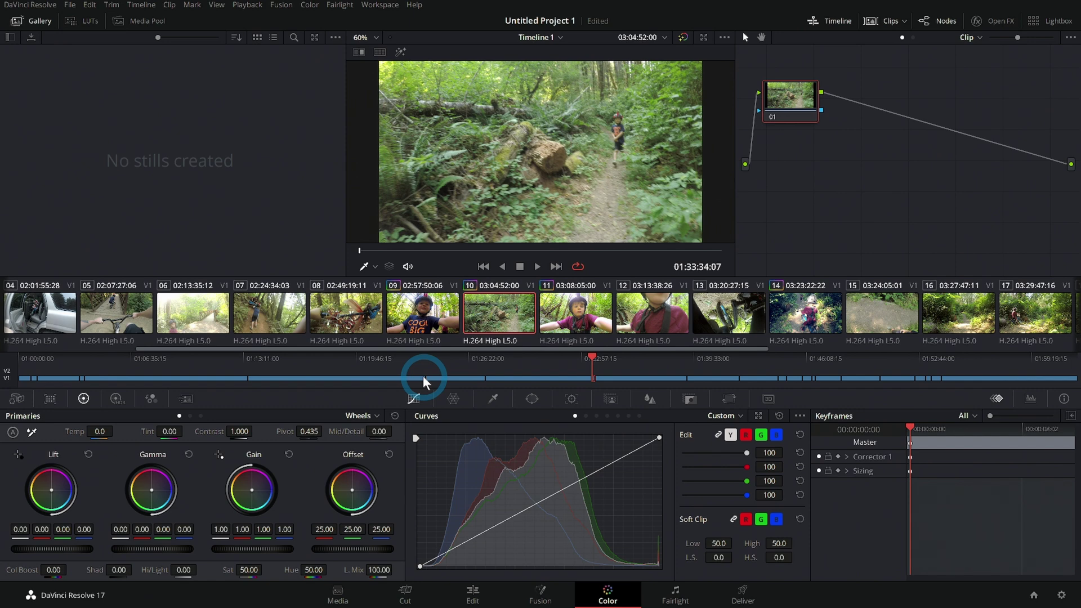
- Paste clip 14's grade onto clip 11 (Lift -0.04, Gain 1.14/1.17/1.11/1.28, Saturation 62.80)
click(779, 318)
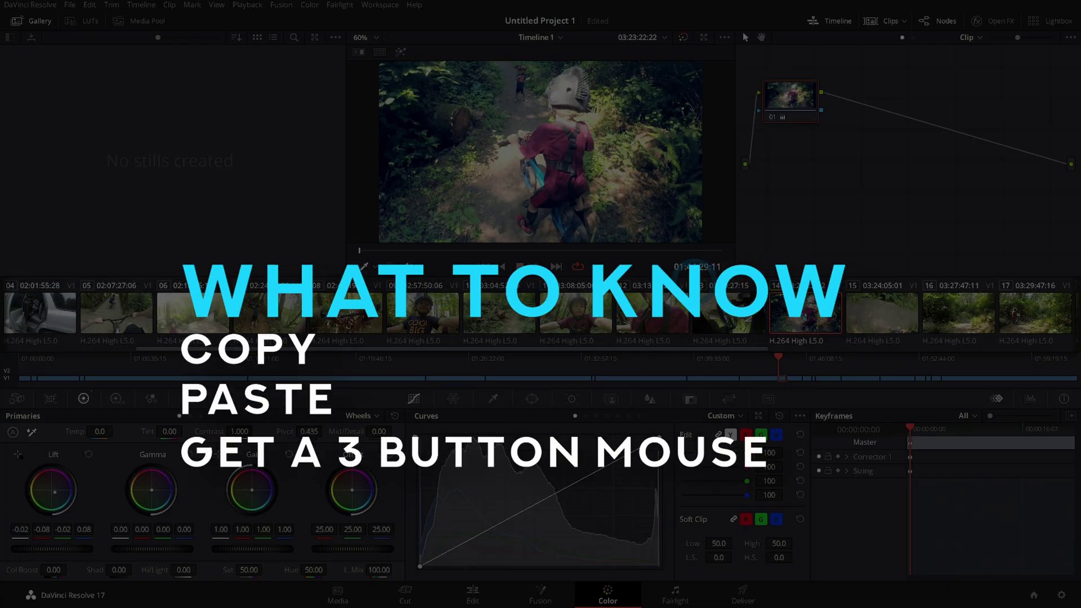
click(574, 312)
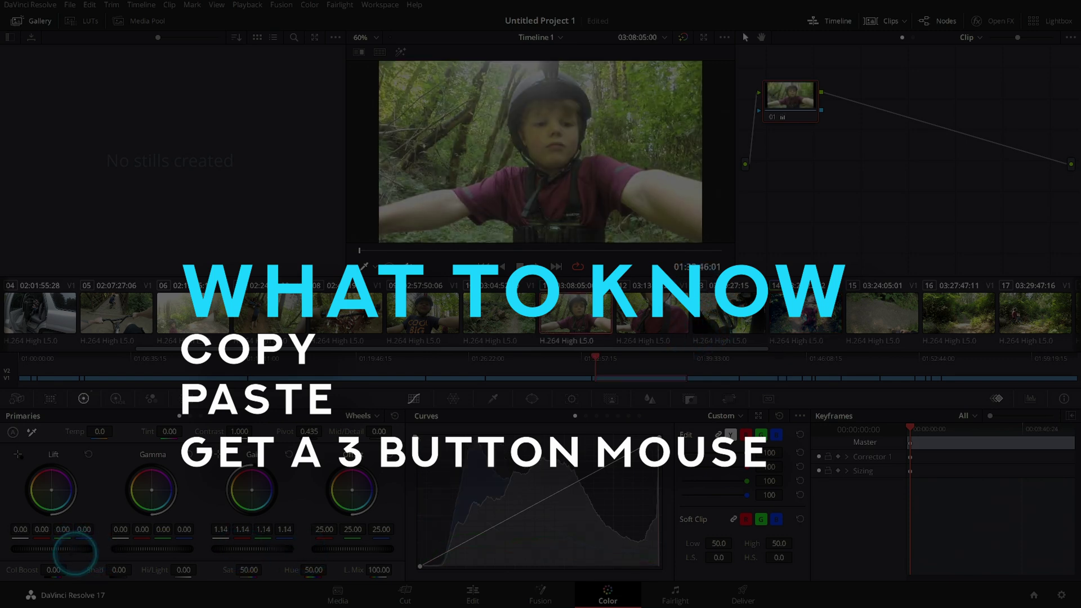
key(ctrl+v)
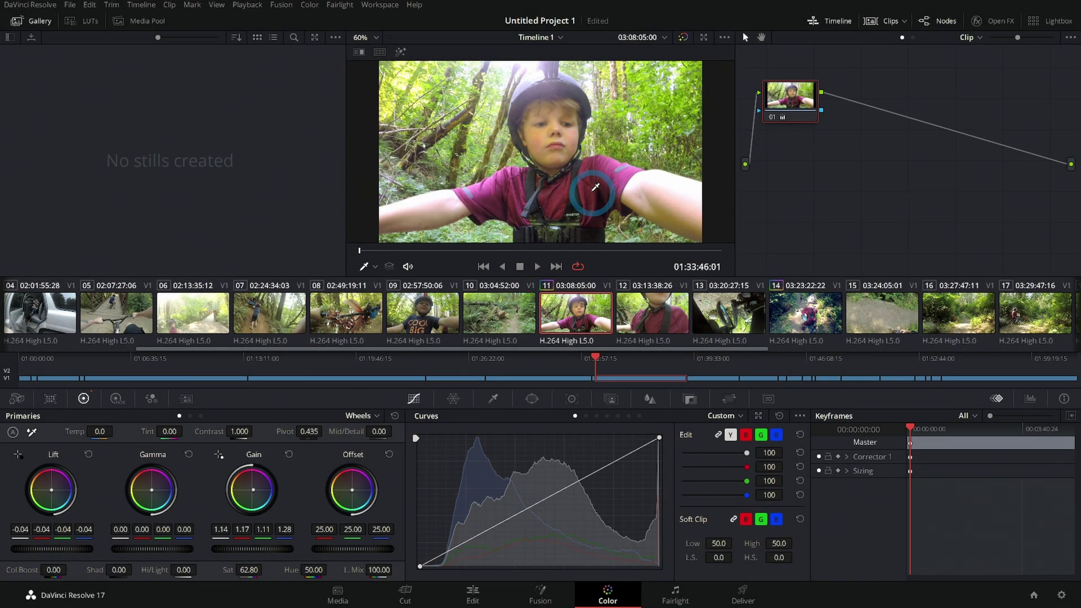
- Select clip 09 and use Apply Grade on clip 11's thumbnail to copy its grade
click(434, 326)
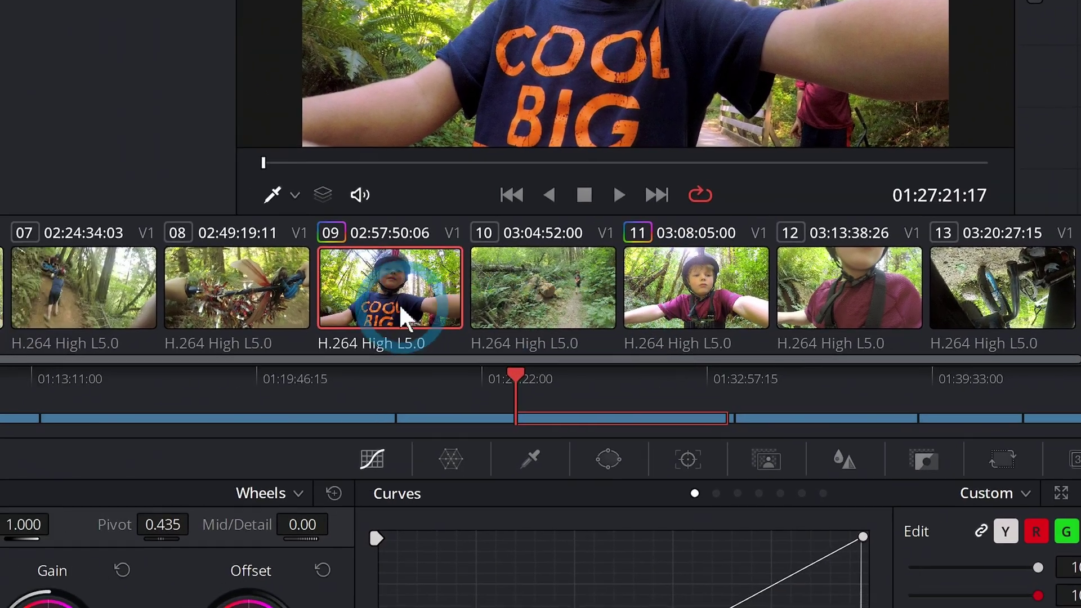
click(263, 320)
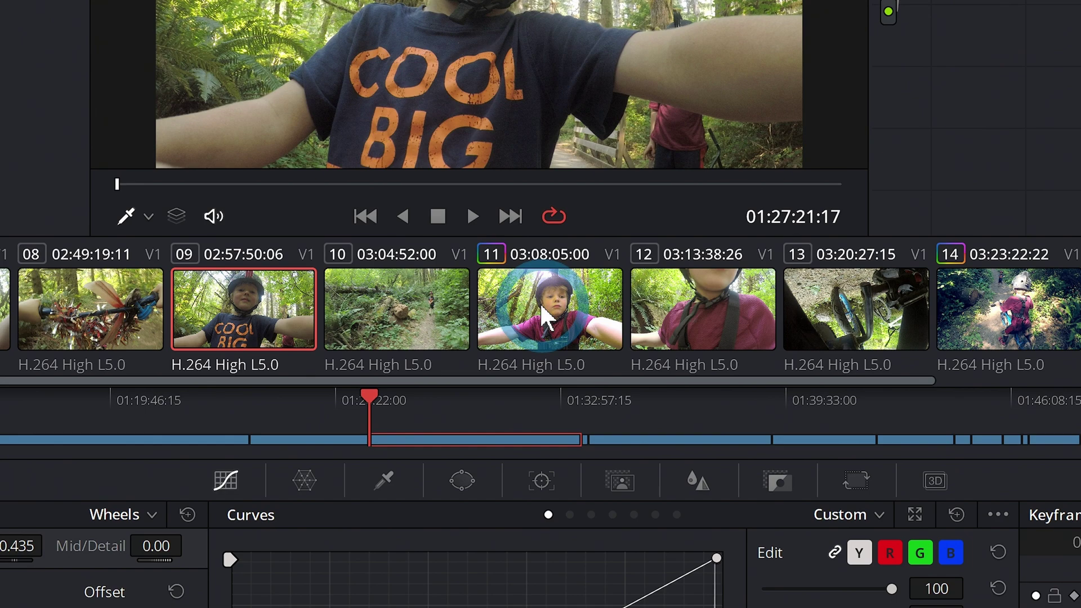
right_click(541, 306)
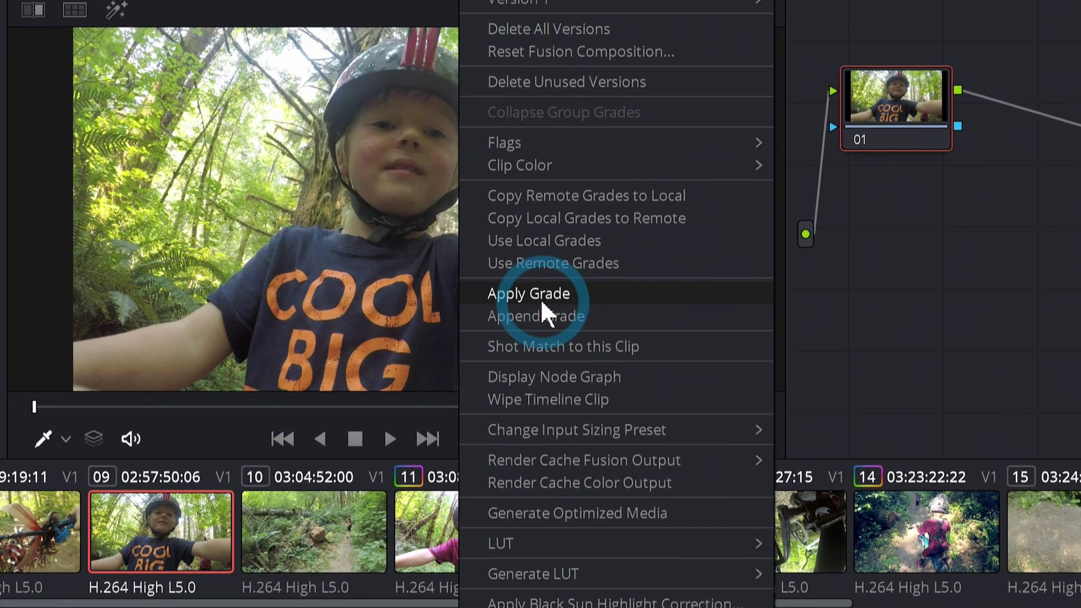
click(545, 171)
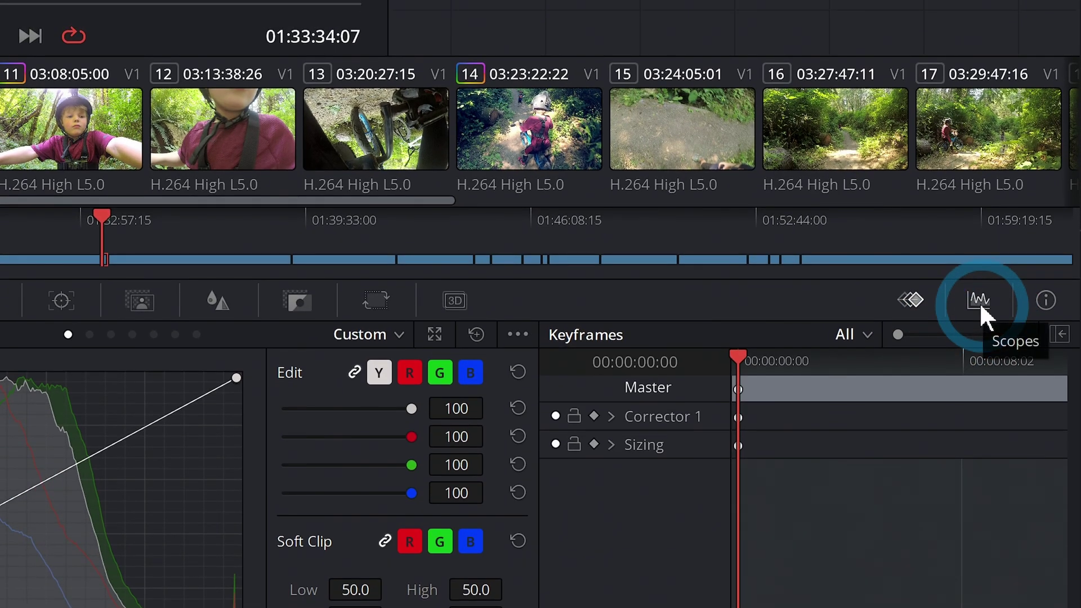
- Switch the scope to the RGB Parade and put the playhead into clip 07, via clip 08
click(978, 301)
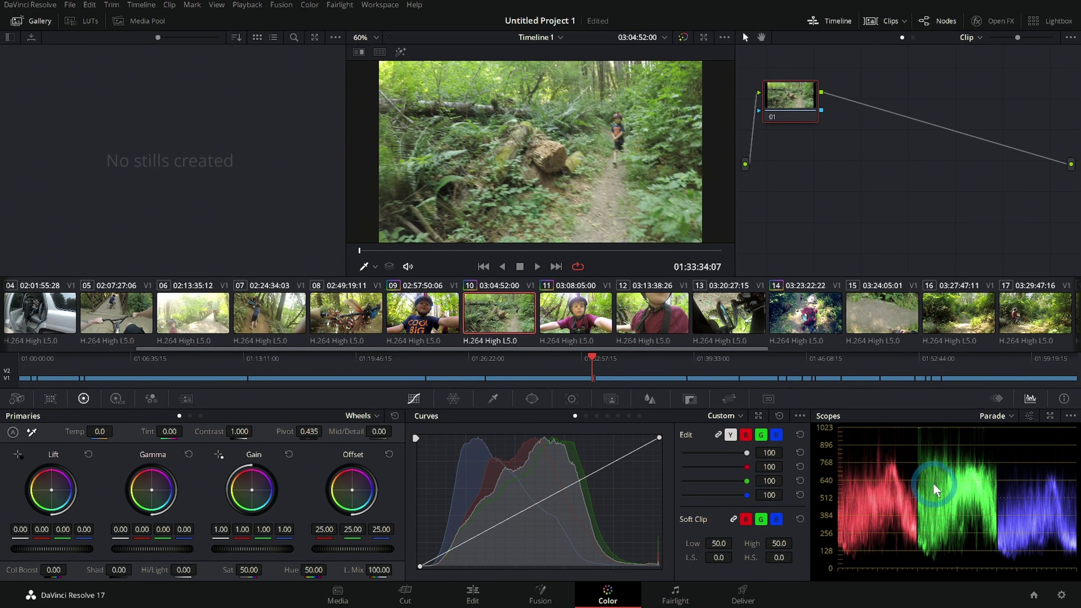
click(349, 313)
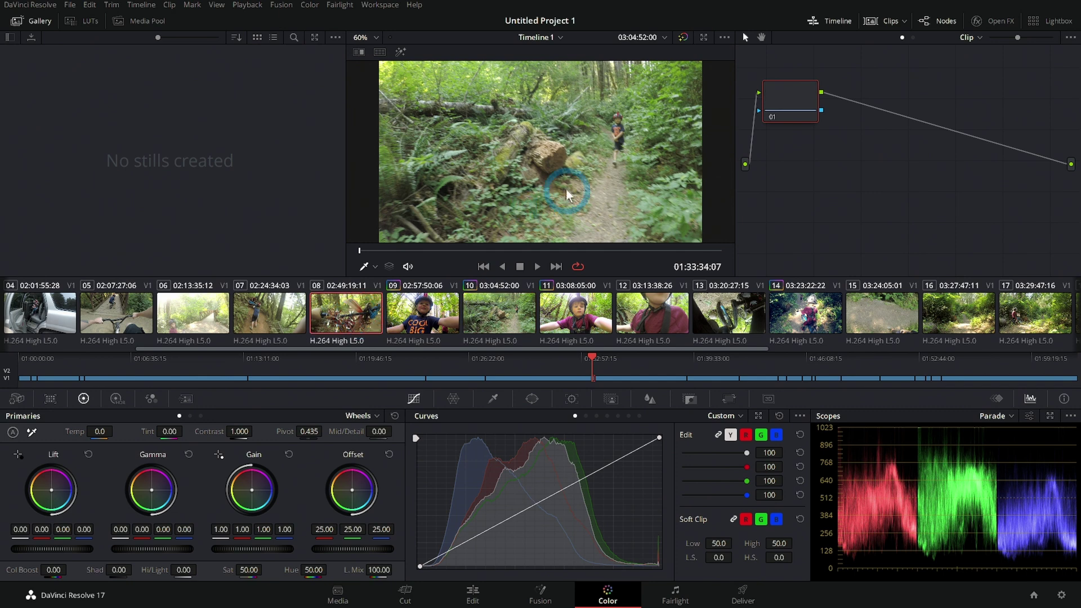
click(459, 249)
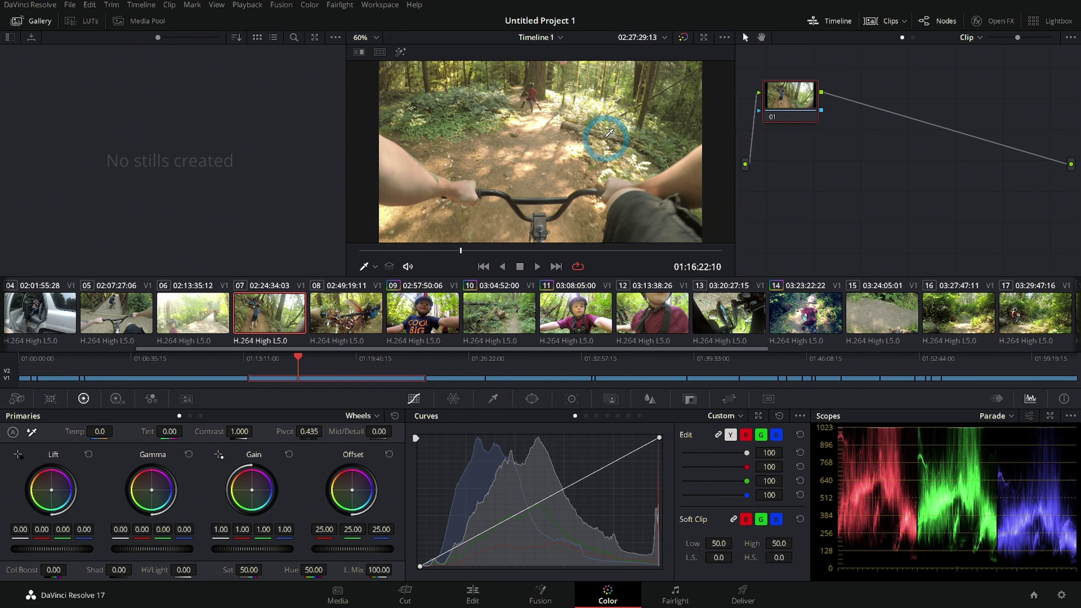
- Load a later frame of clip 15, then bring up the Amazon 3-button USB mouse page
click(882, 313)
click(550, 249)
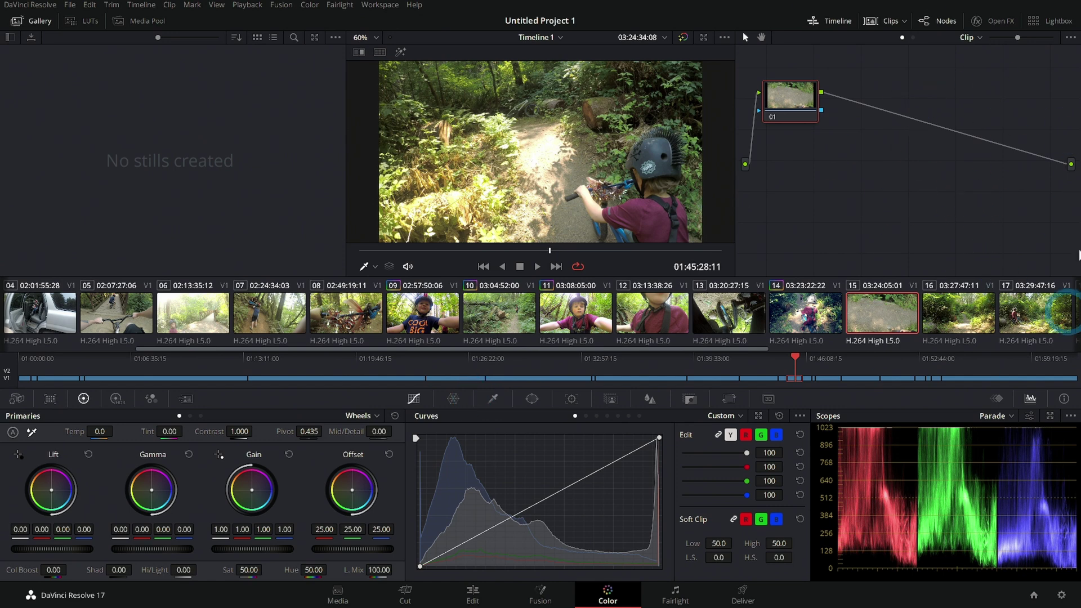
key(alt+Tab)
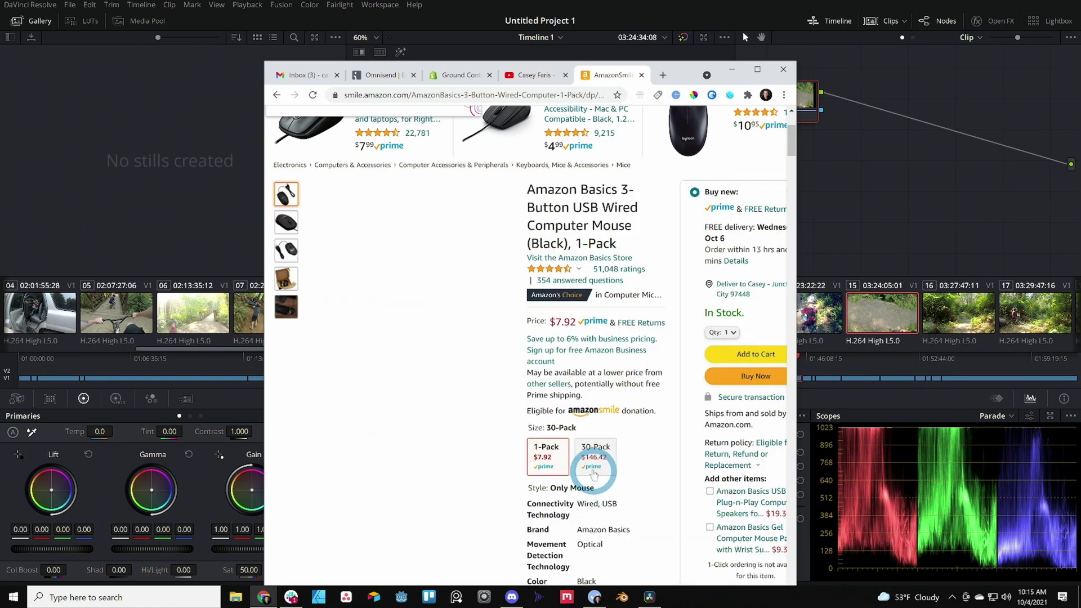
- Choose the 30-Pack size for the Amazon Basics mouse, priced at $146.42
click(606, 466)
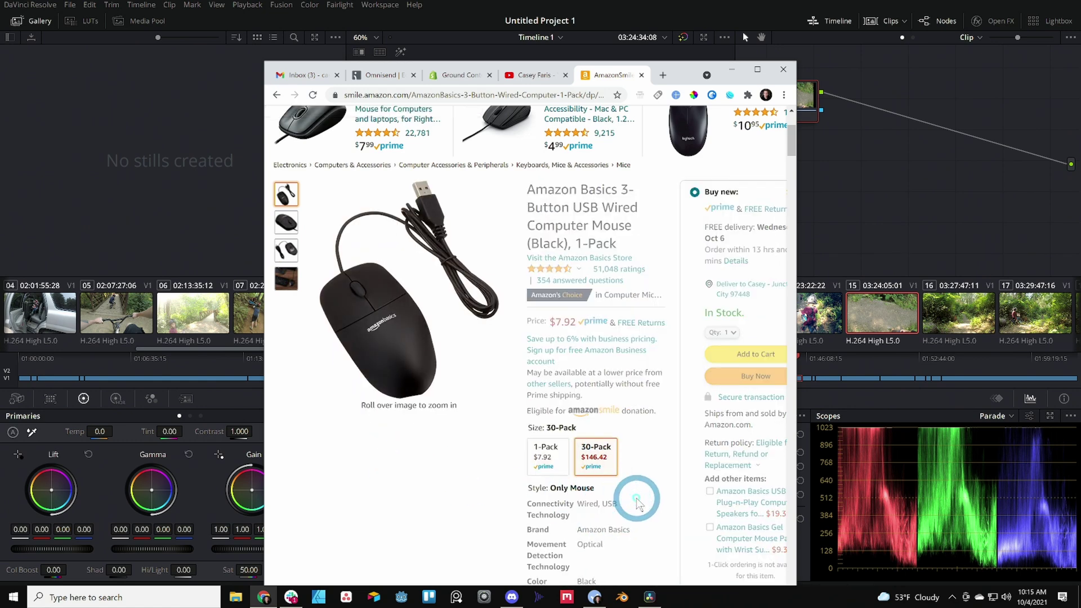